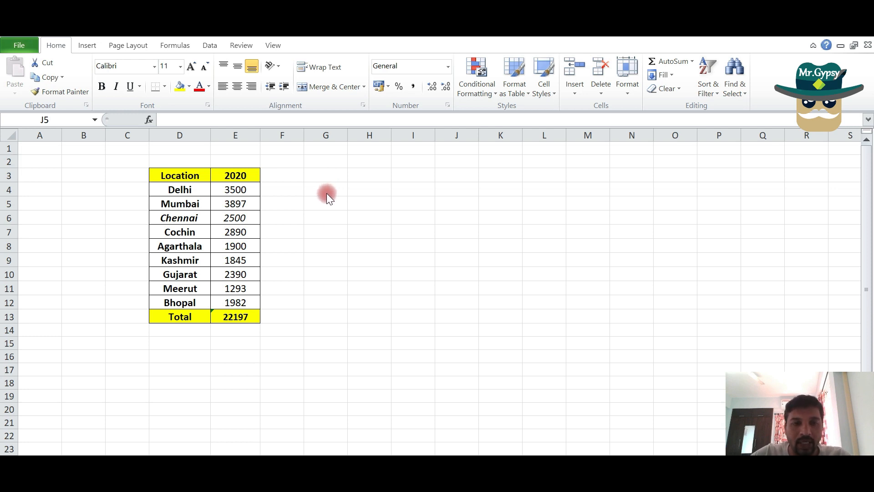
Step: Insert a basic 2-D pie chart from the locations and 2020 values in D4:E12 and place it beside the table
left_click(186, 189)
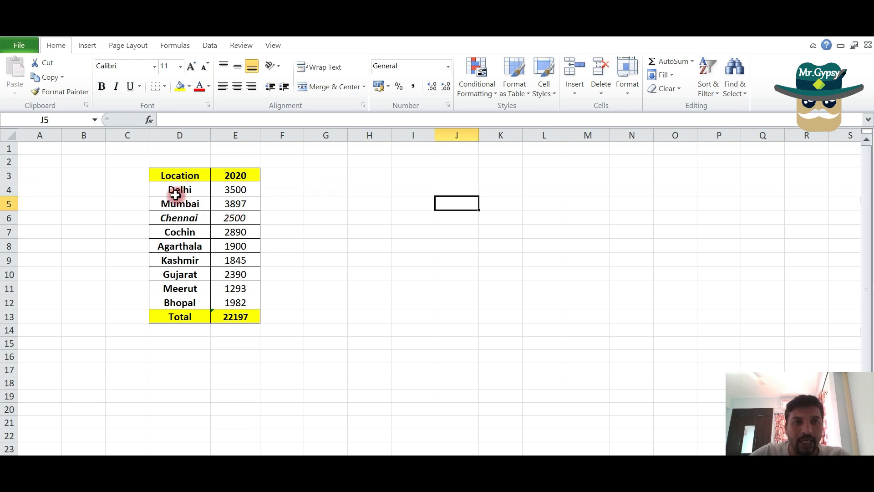
left_click_drag(176, 195, 241, 304)
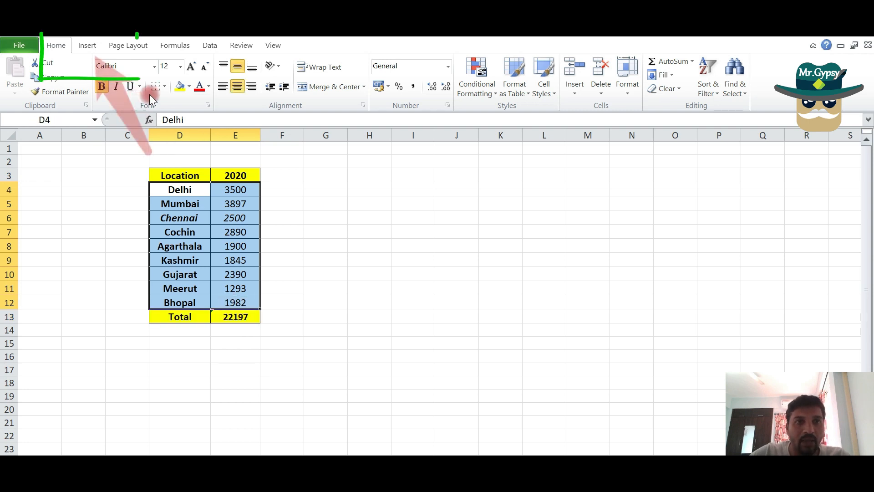
left_click(93, 48)
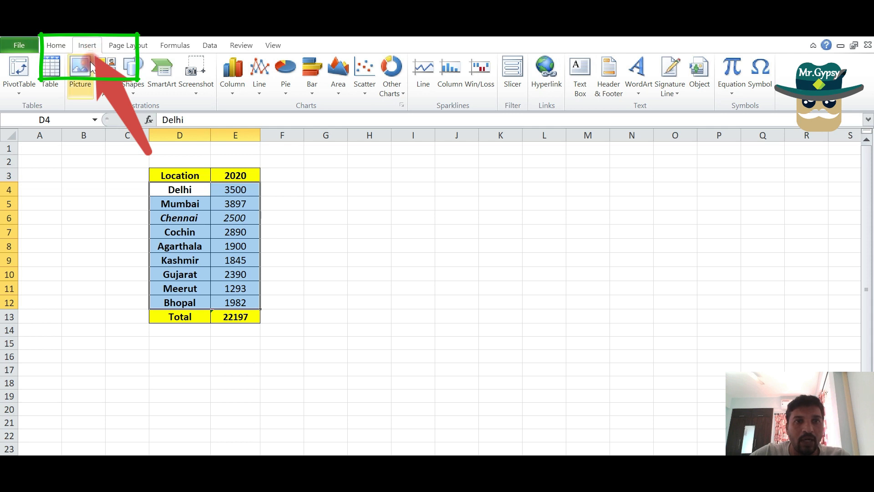
left_click(289, 73)
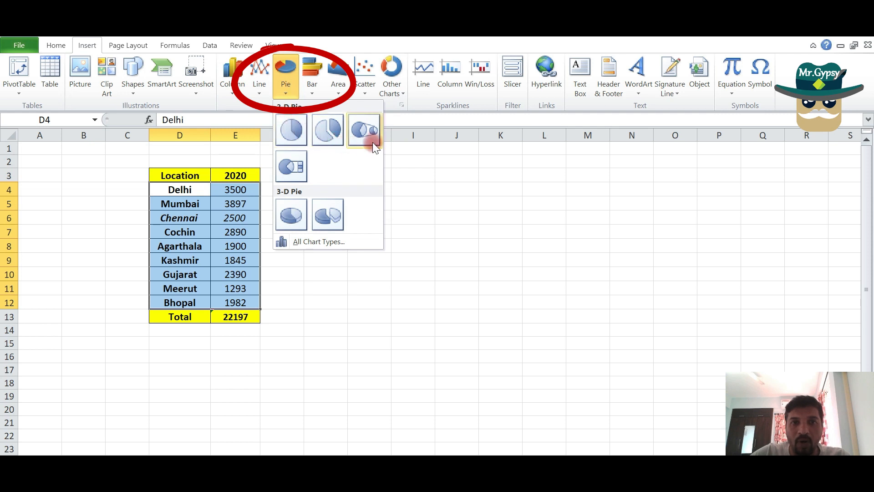
left_click(290, 132)
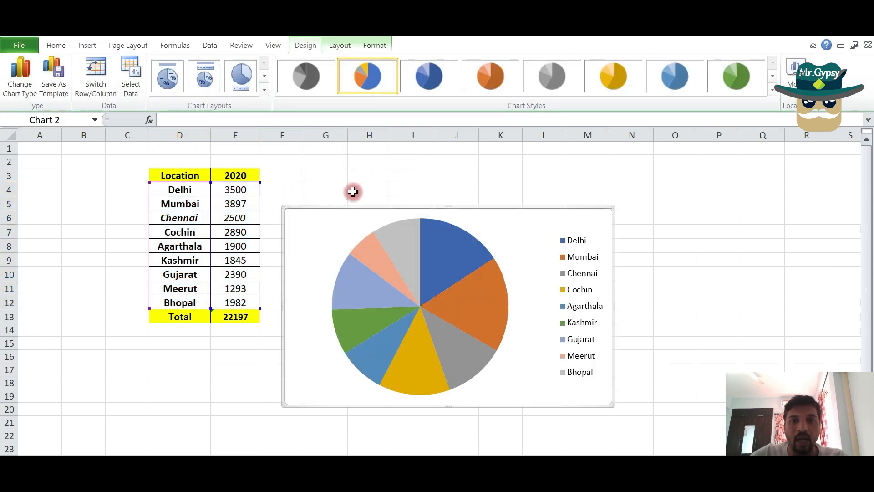
left_click_drag(428, 209, 450, 173)
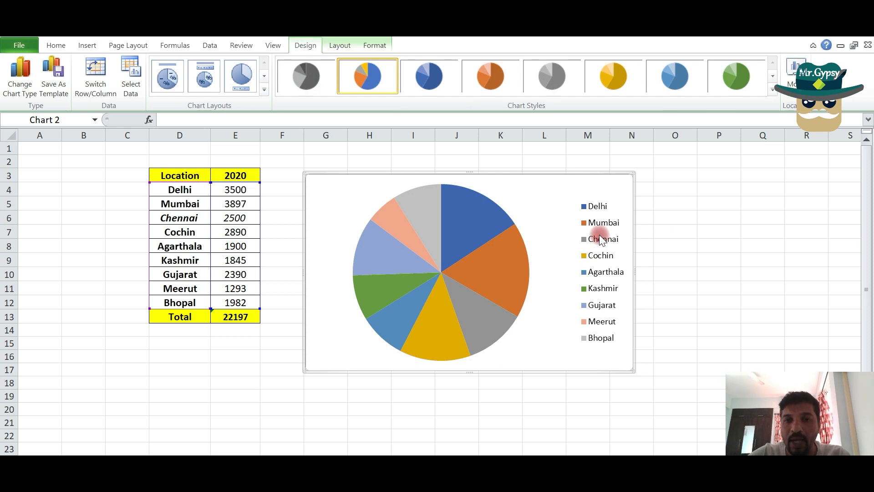
Step: Compare the first two chart layouts and apply the one with a title and category-and-percentage labels on the pie
mouse_move(498, 276)
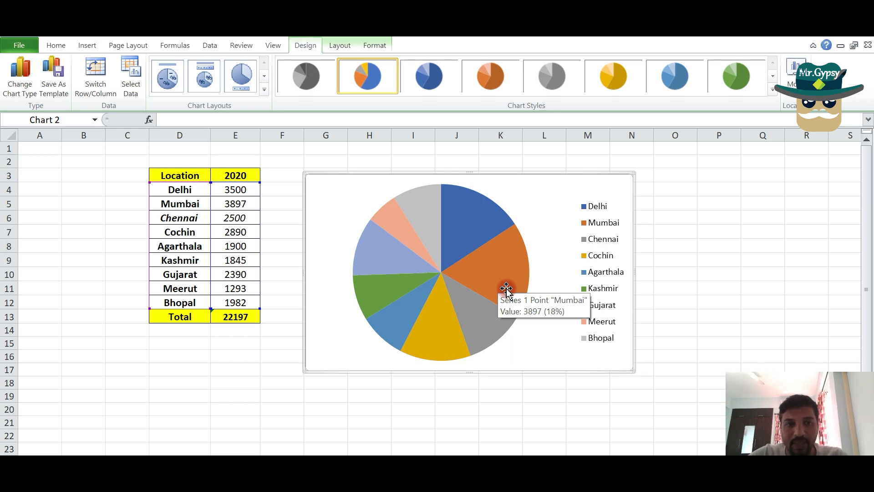
mouse_move(495, 317)
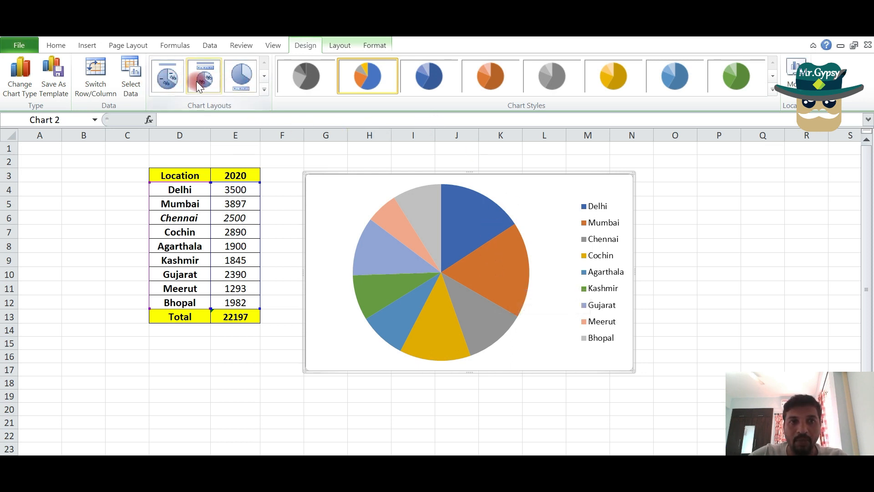
left_click(171, 79)
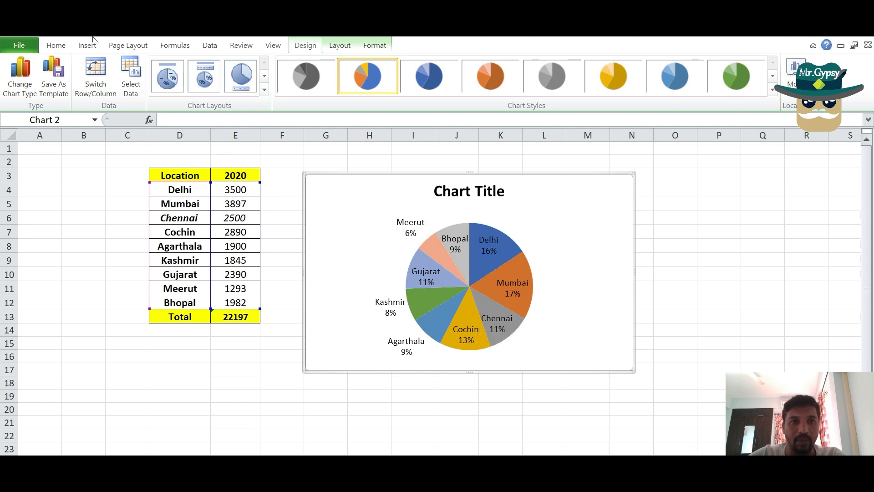
left_click(205, 78)
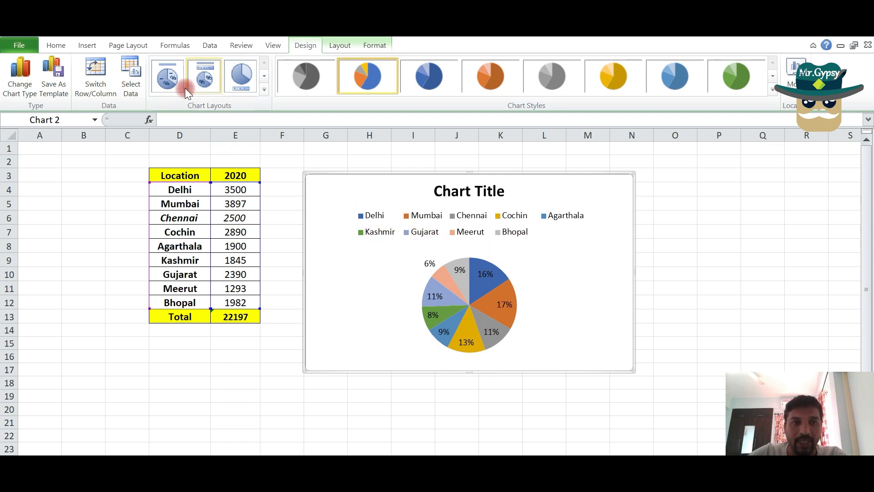
left_click(172, 79)
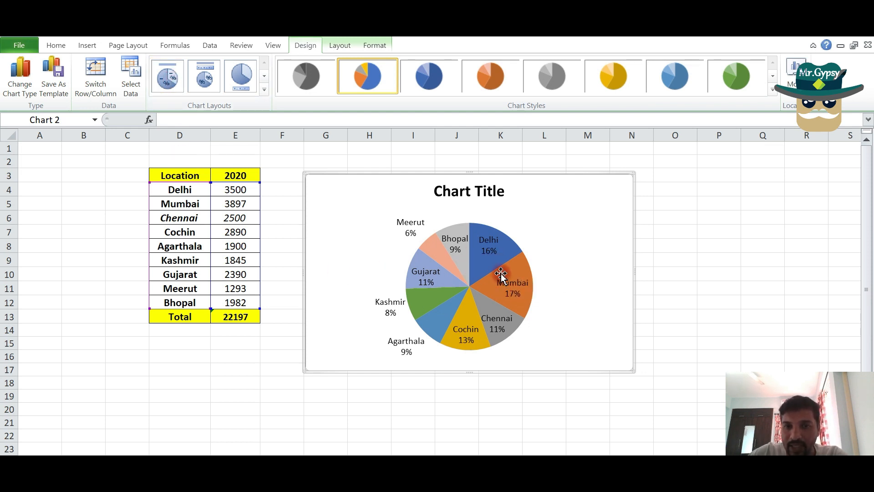
Step: Format the pie's data labels to contain category name, value and percentage, leaving the series name off
mouse_move(496, 257)
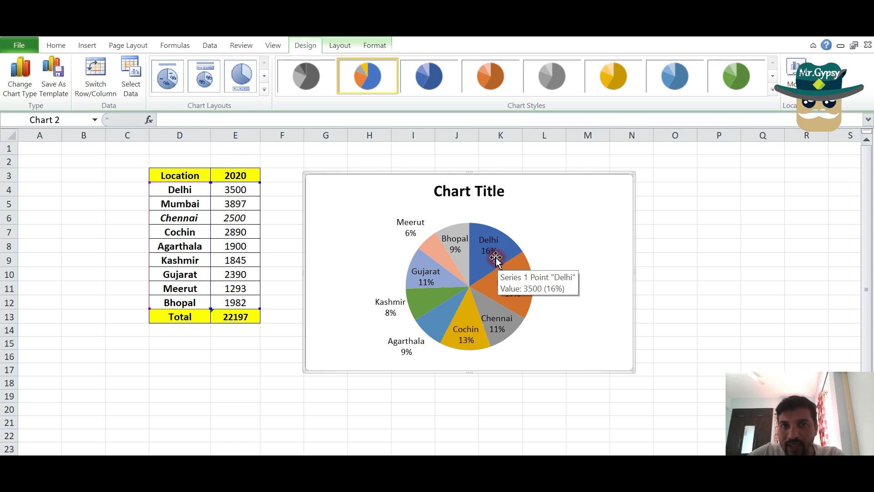
right_click(495, 259)
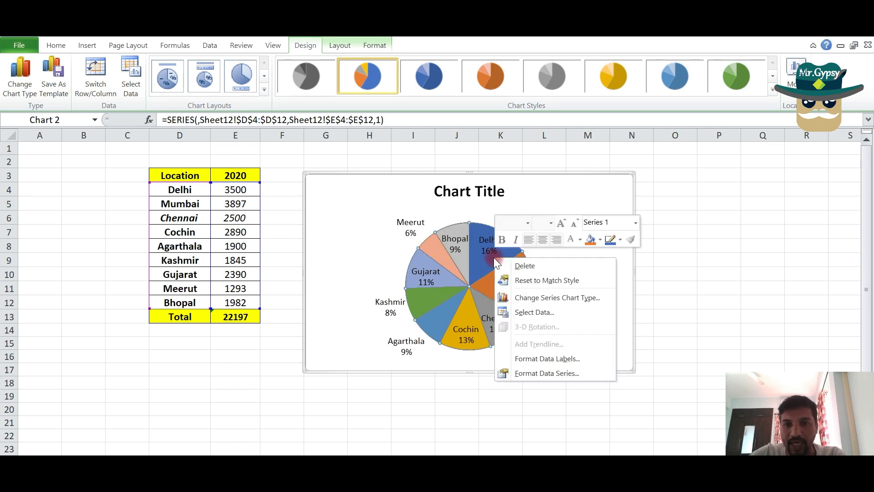
left_click(564, 360)
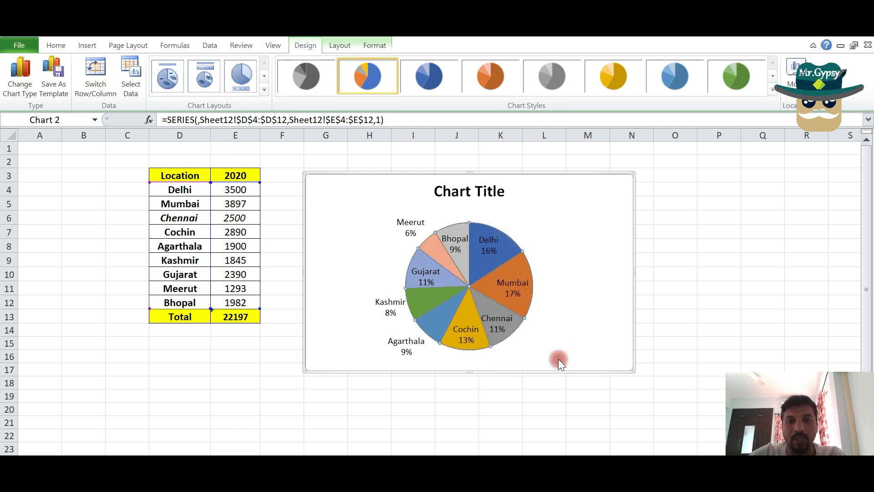
left_click_drag(750, 102, 665, 69)
left_click(617, 120)
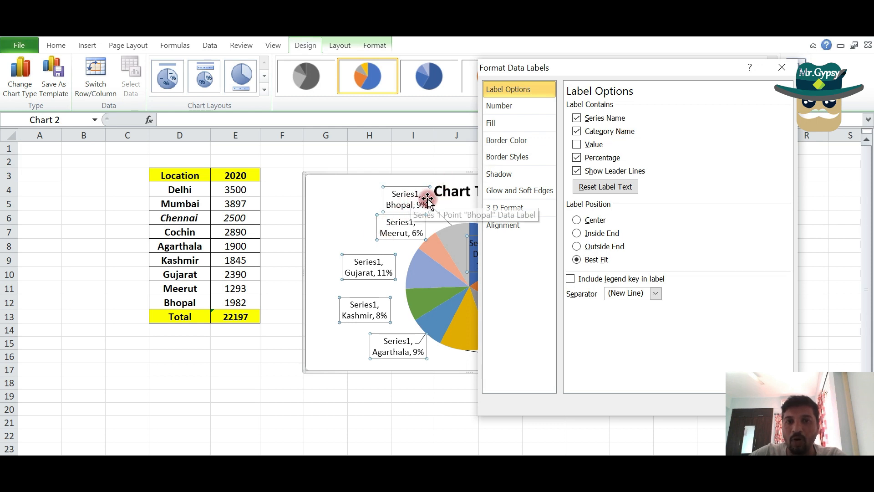
left_click(576, 118)
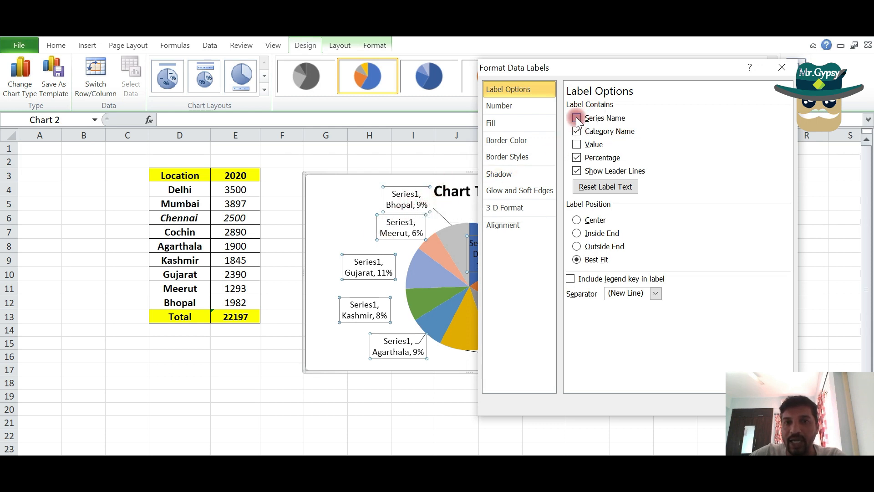
left_click(576, 145)
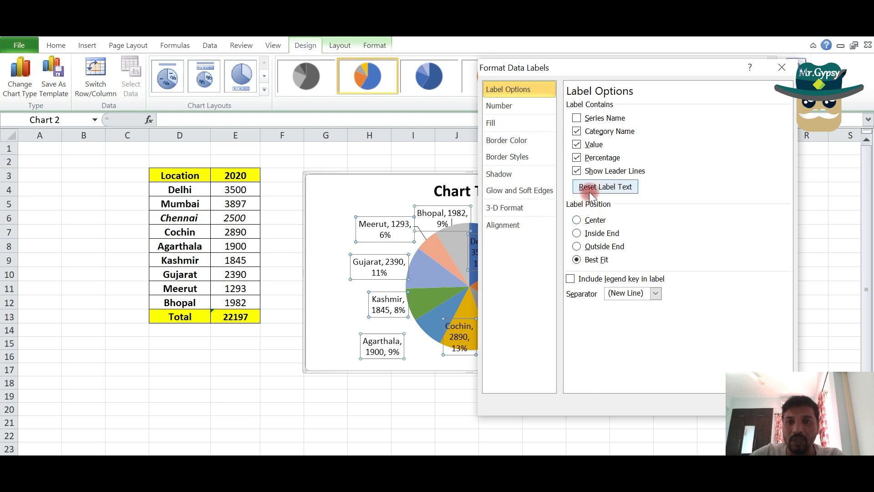
Step: Try the Center and Outside End positions for the data labels, settle on Best Fit and close the label formatting
left_click(596, 223)
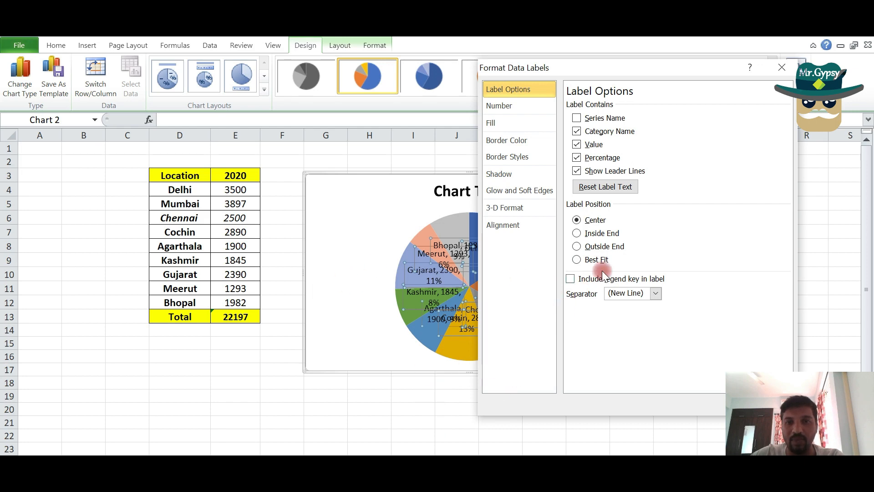
left_click_drag(690, 68, 215, 72)
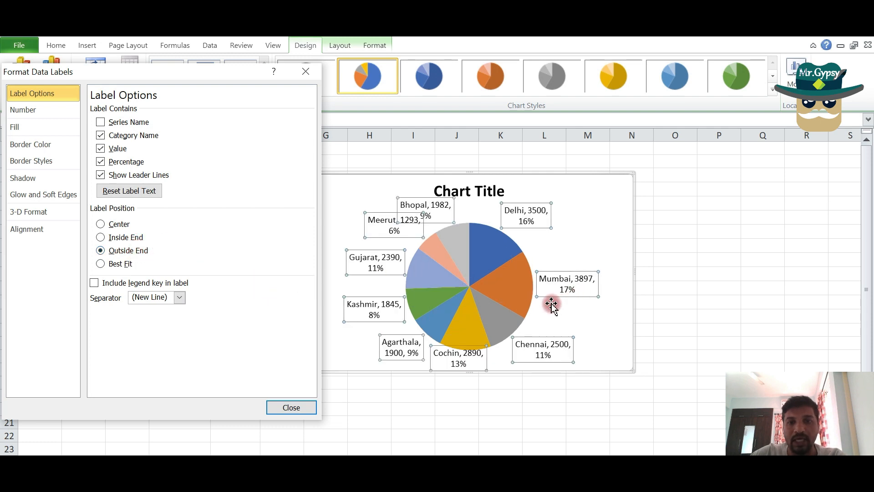
mouse_move(482, 294)
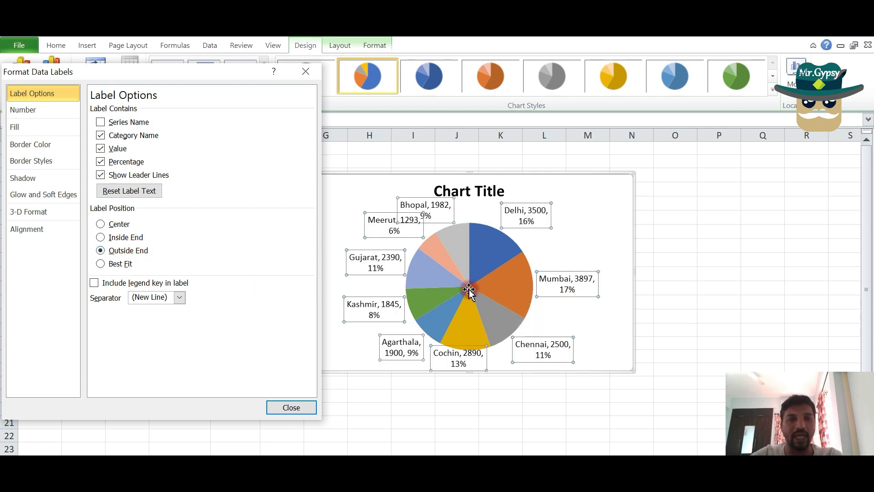
left_click(114, 263)
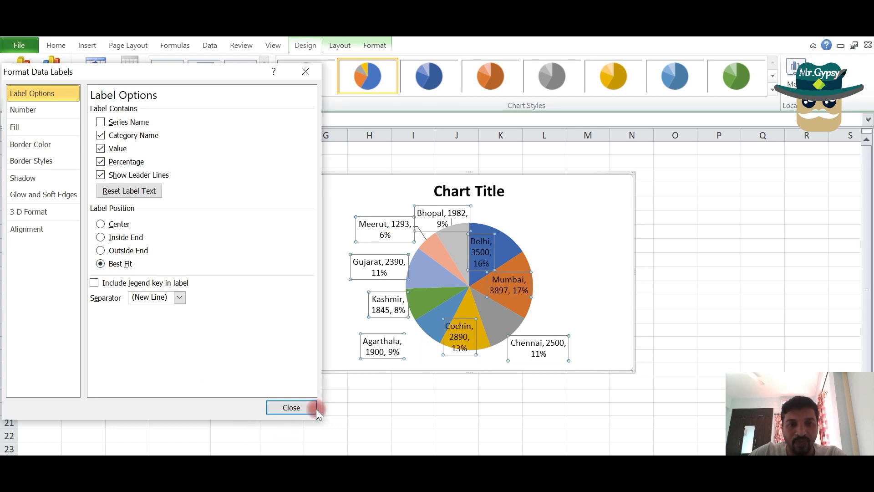
left_click(299, 408)
left_click(596, 271)
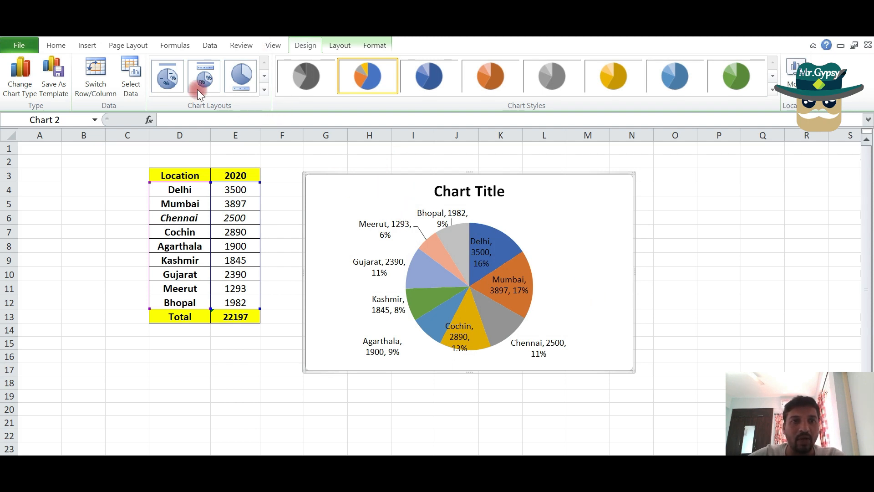
Step: Try the layout with a legend above the pie and reapply the one with category-and-percentage labels
left_click(204, 77)
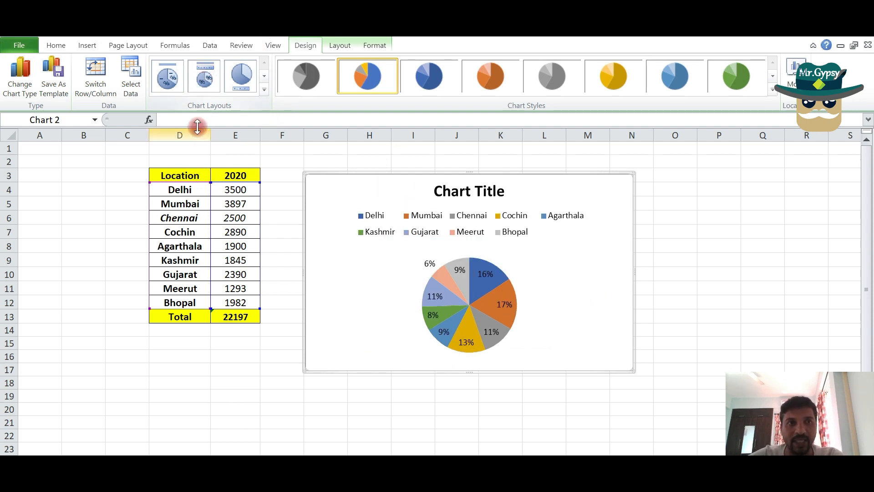
left_click(170, 78)
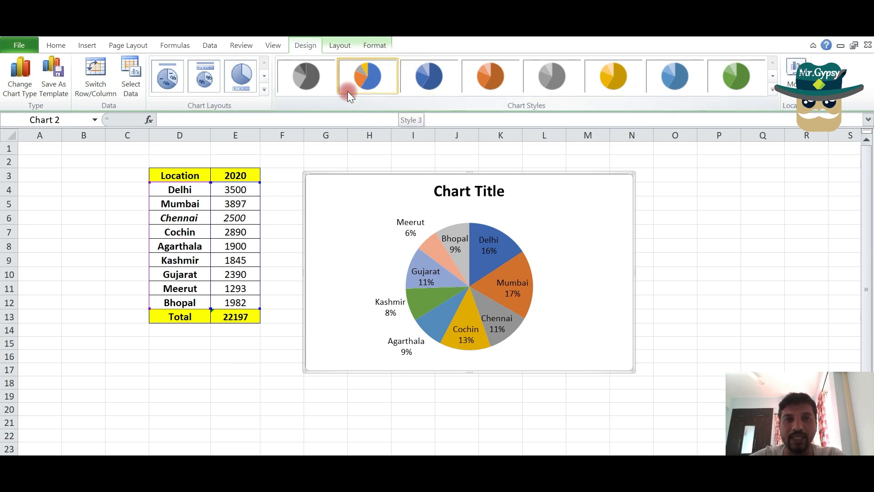
Step: Try the blue, orange, grey and gold chart styles and apply the green one to the pie chart
left_click(433, 84)
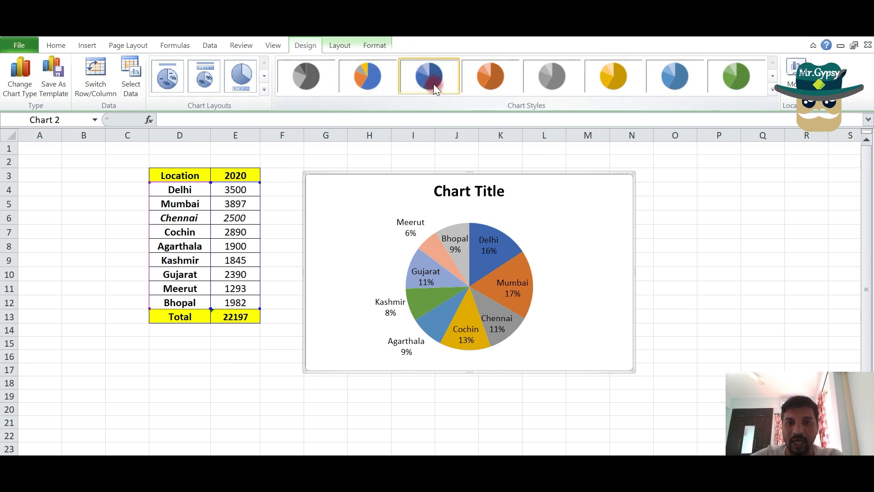
left_click(488, 84)
left_click(552, 76)
left_click(603, 76)
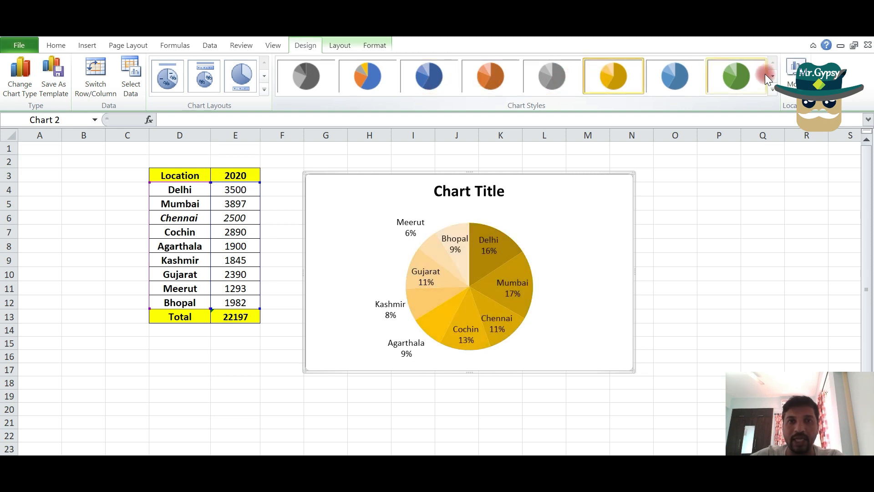
left_click(764, 74)
Step: Look over the legend placement options and replace the chart title text with "Products"
left_click(330, 43)
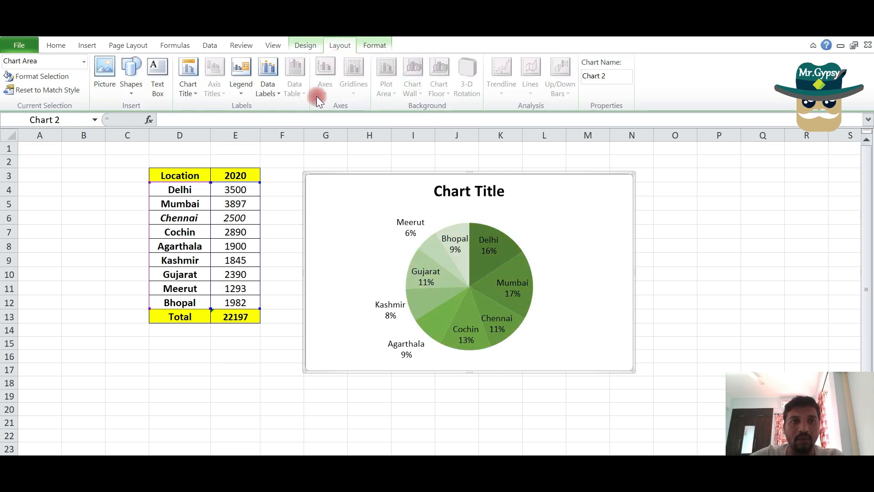
left_click(245, 90)
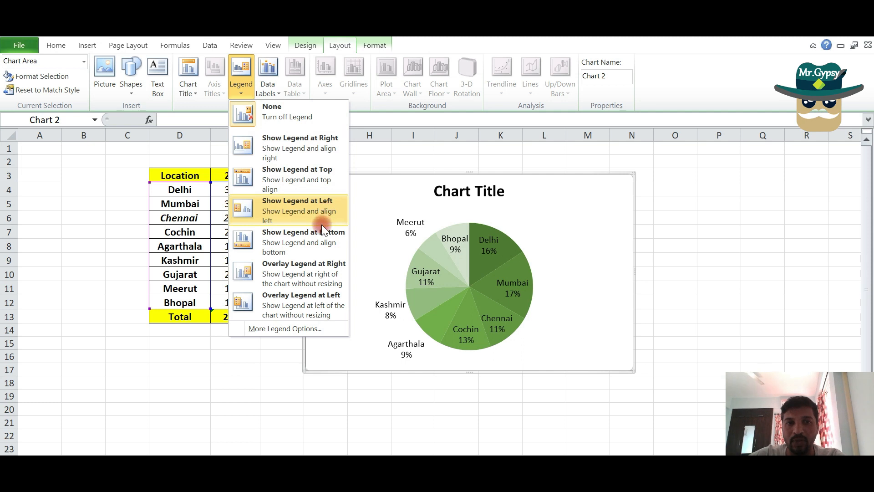
left_click(470, 188)
left_click(437, 190)
left_click_drag(435, 190, 490, 197)
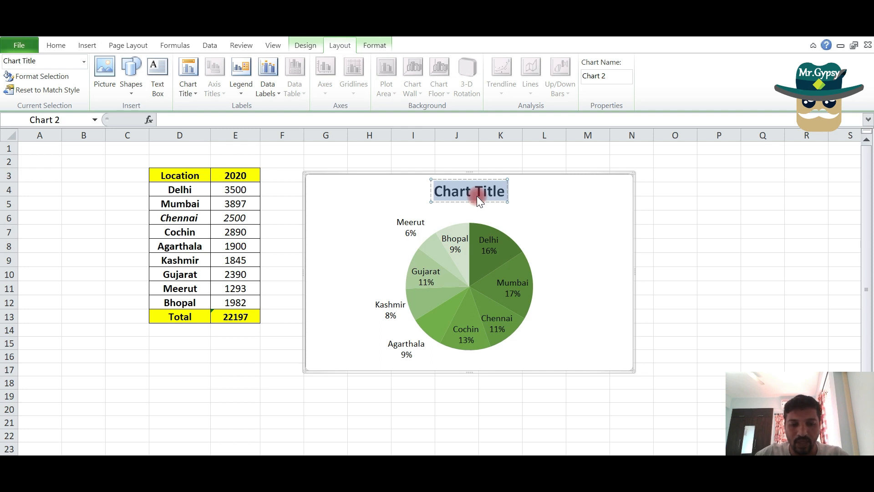
type("Pro")
type("ducts")
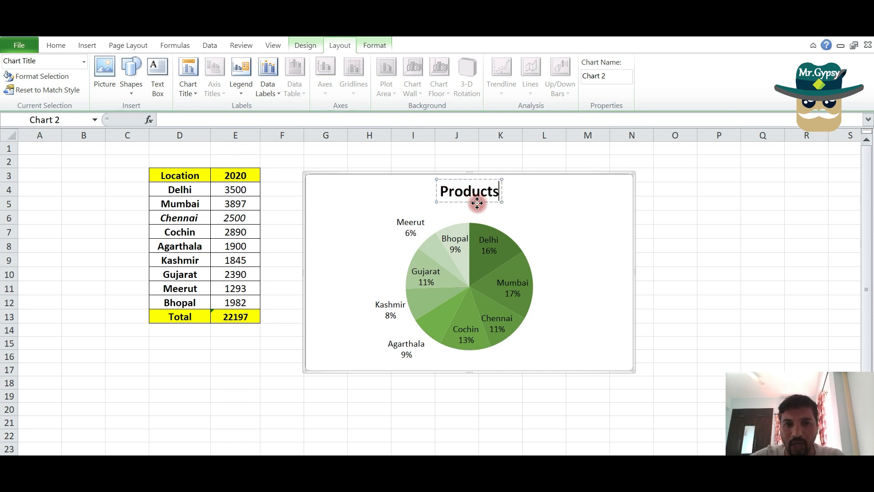
left_click(516, 232)
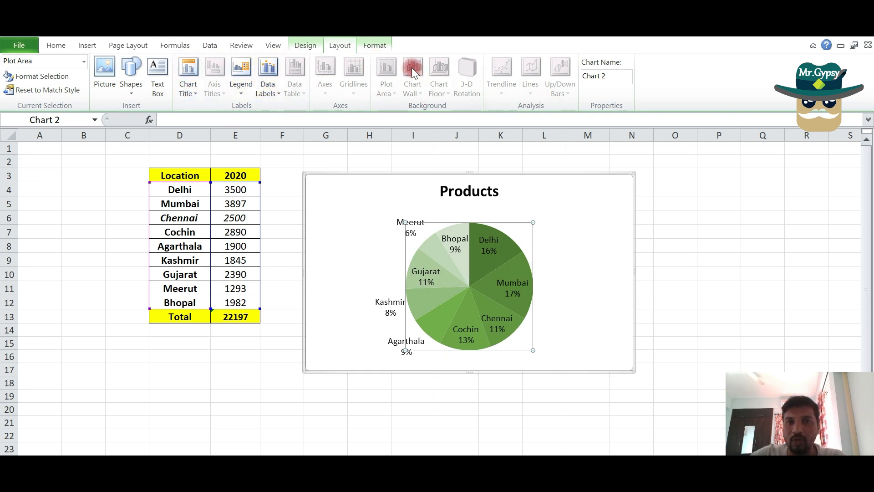
Step: Look over the shape formatting options and apply the multicolour chart style on a white background
left_click(375, 47)
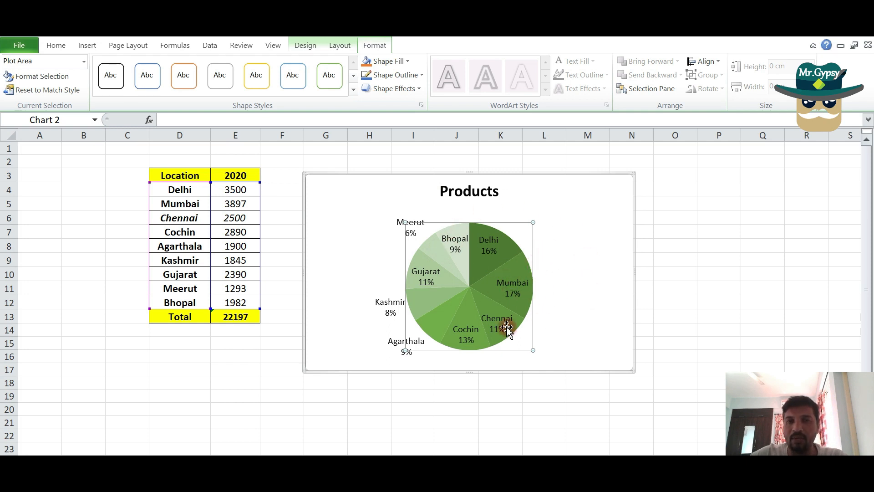
left_click(303, 45)
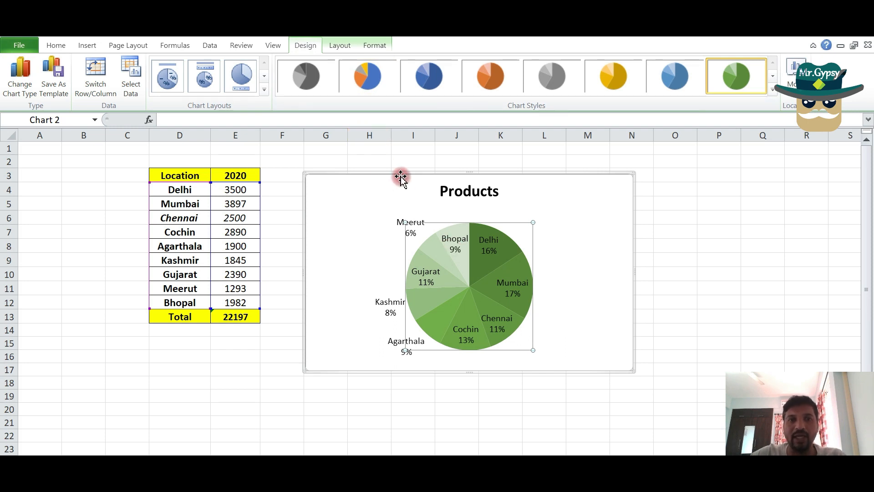
left_click(370, 85)
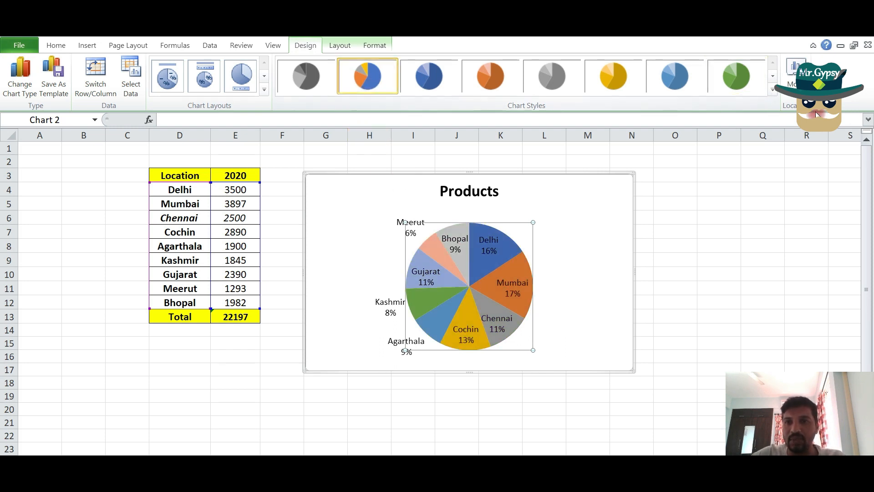
Step: Try the black-background chart styles in gold, green and multicolour on the pie chart
left_click(772, 90)
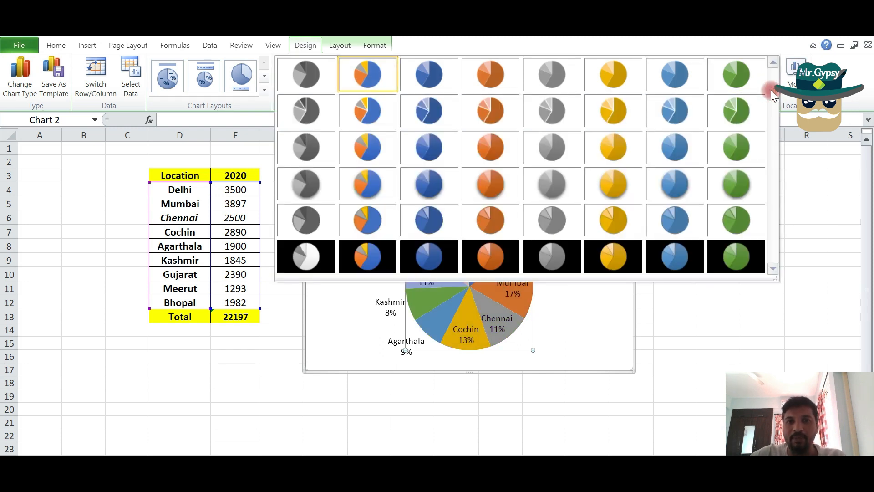
left_click(632, 260)
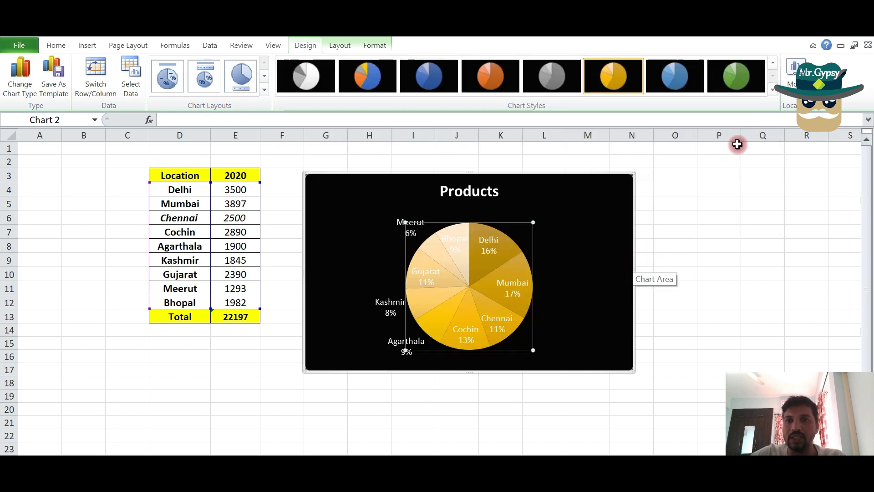
left_click(736, 80)
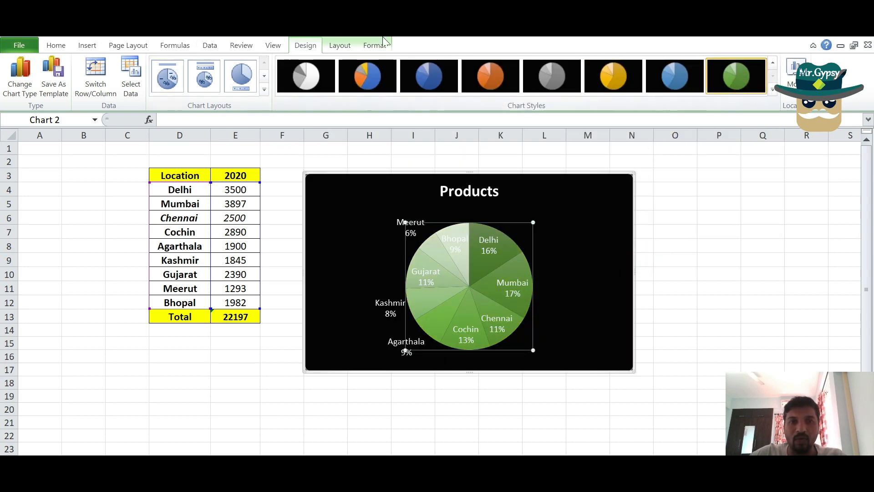
left_click(365, 91)
Step: Apply the multicolour white-background style from the first row of chart styles and deselect the chart
left_click(772, 90)
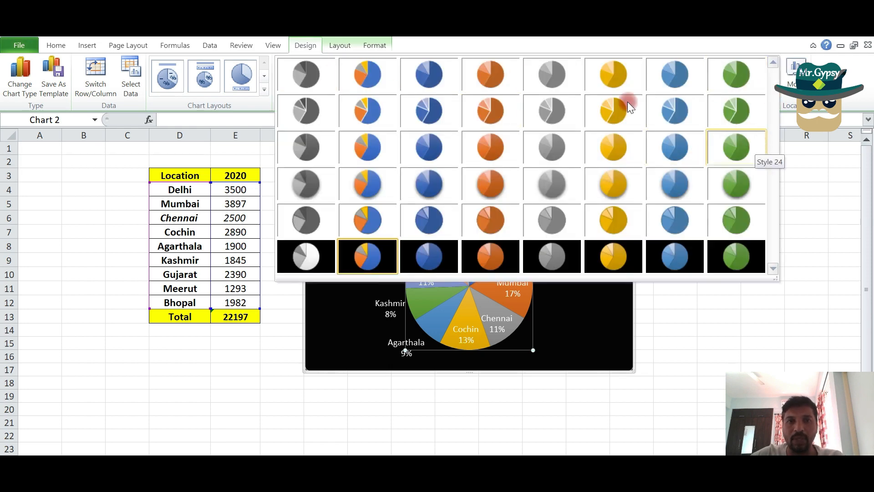
left_click(369, 73)
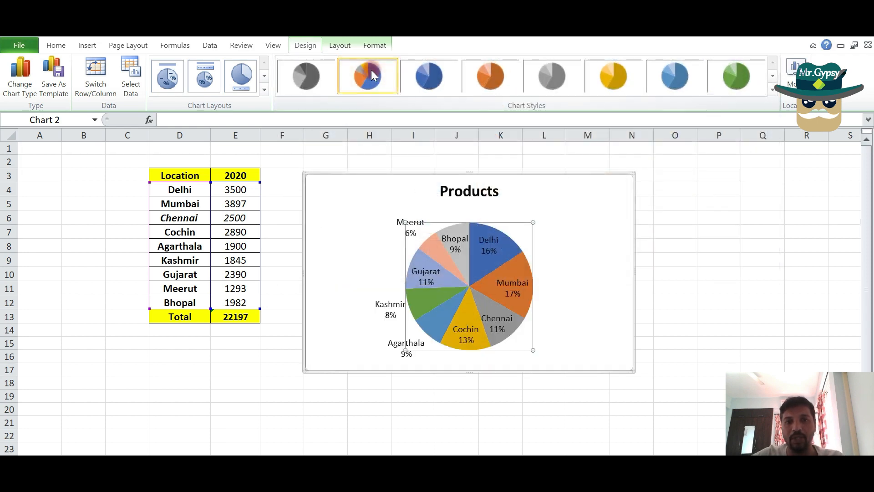
left_click(717, 238)
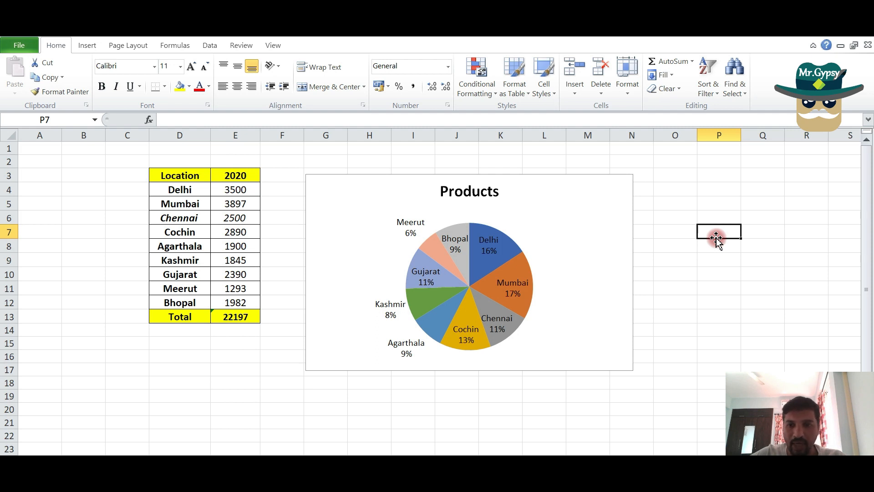